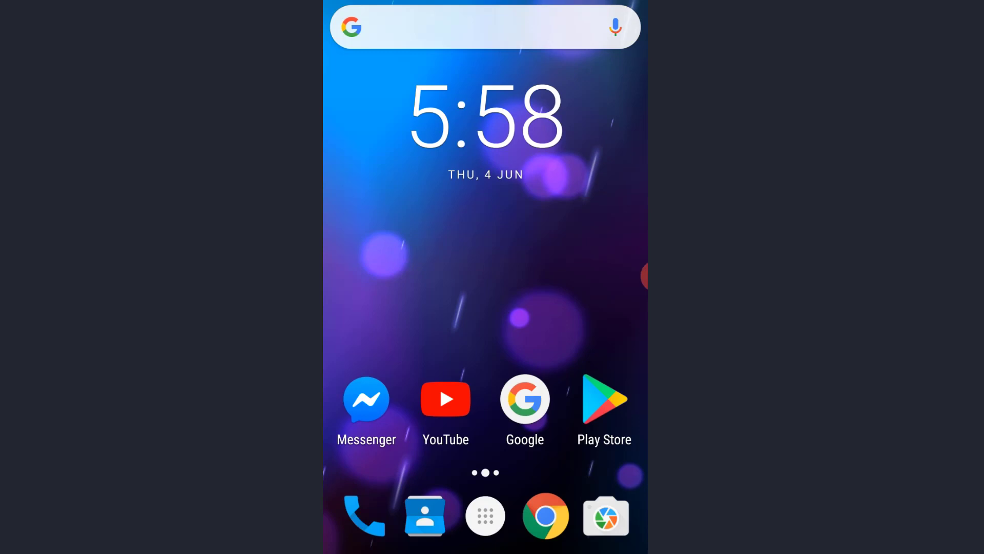
Step: Open the app drawer to reach Google Photos for picking the notebook-page photos
click(485, 515)
scroll(484, 307, down, 3)
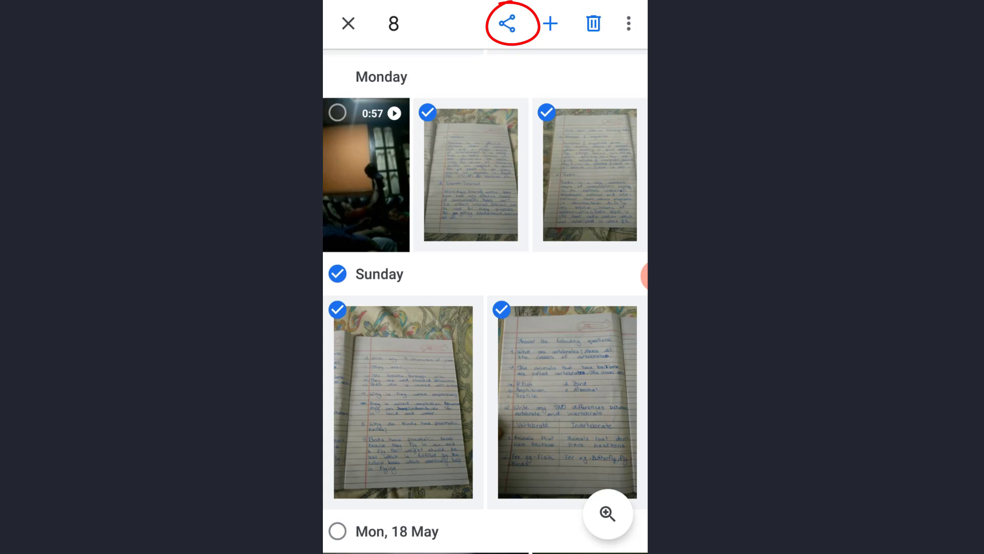
Step: Share the eight notebook photos via Save to Drive
click(506, 23)
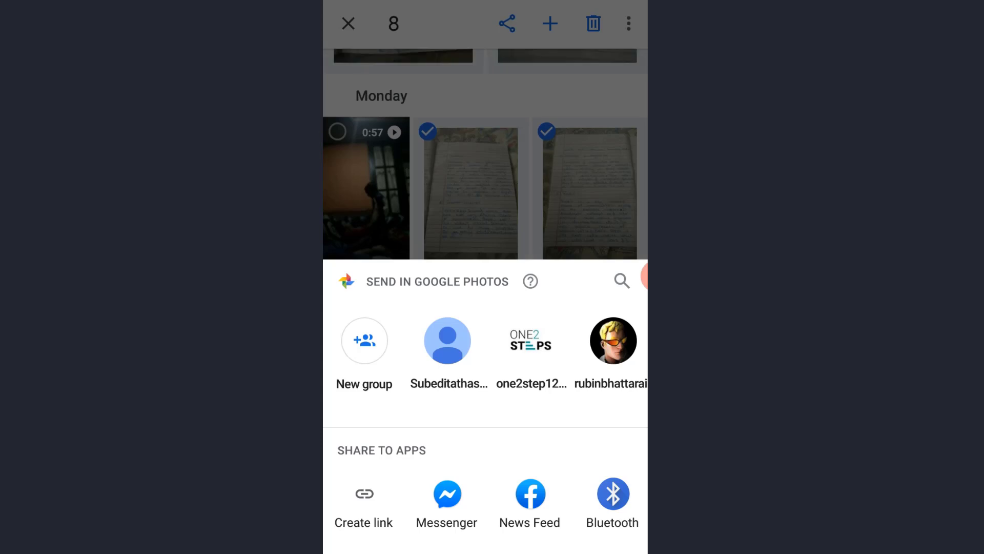
scroll(484, 504, right, 2)
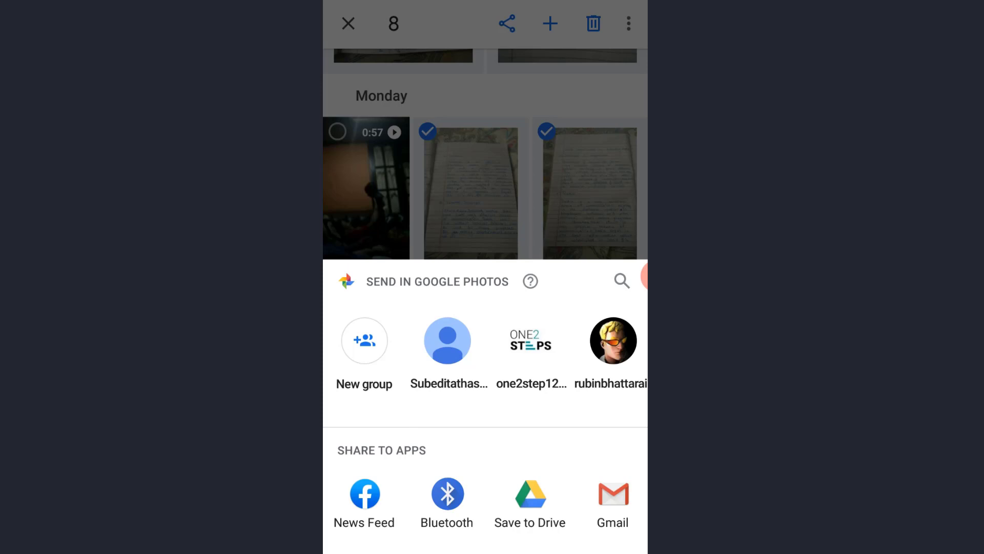
click(613, 500)
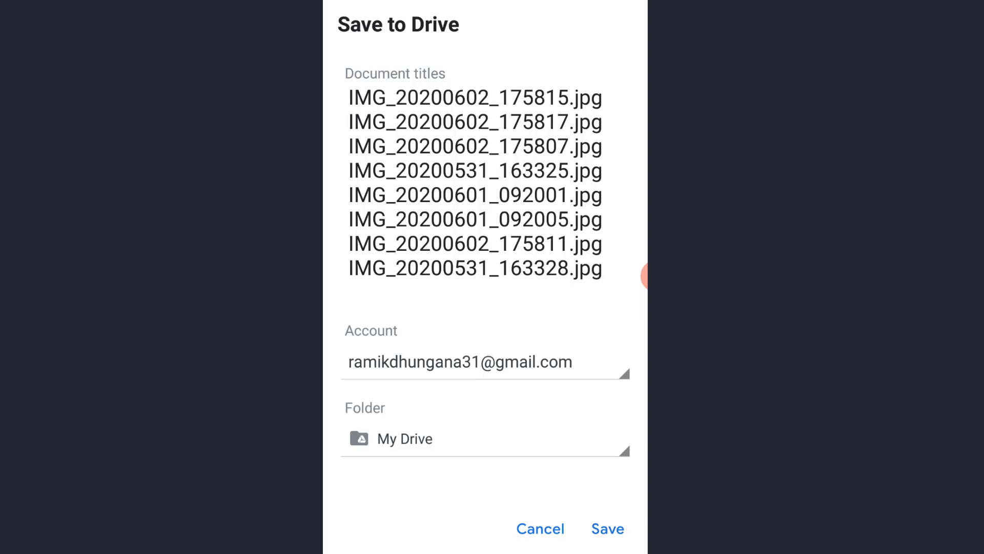
Step: Keep My Drive as the destination folder and save the eight photos
click(485, 439)
click(348, 24)
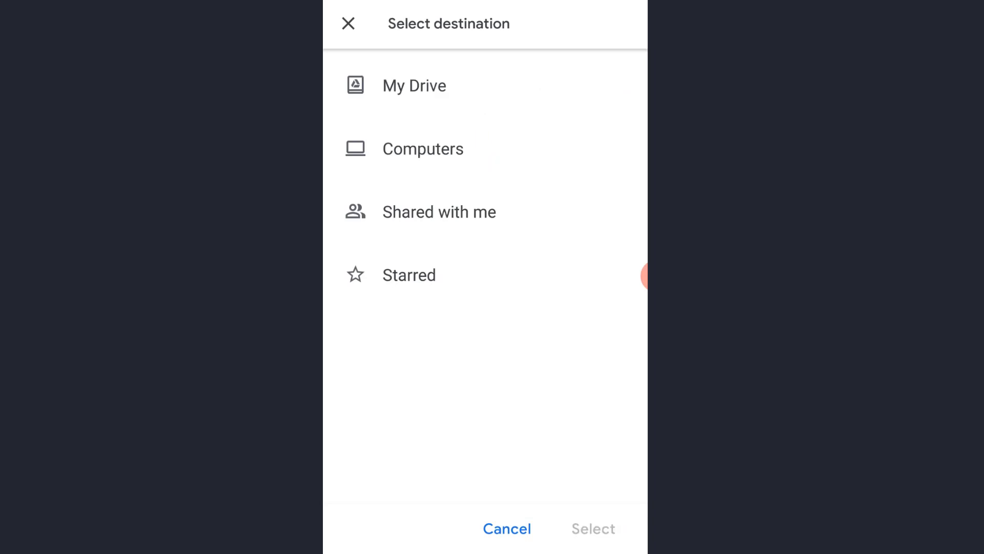
click(348, 23)
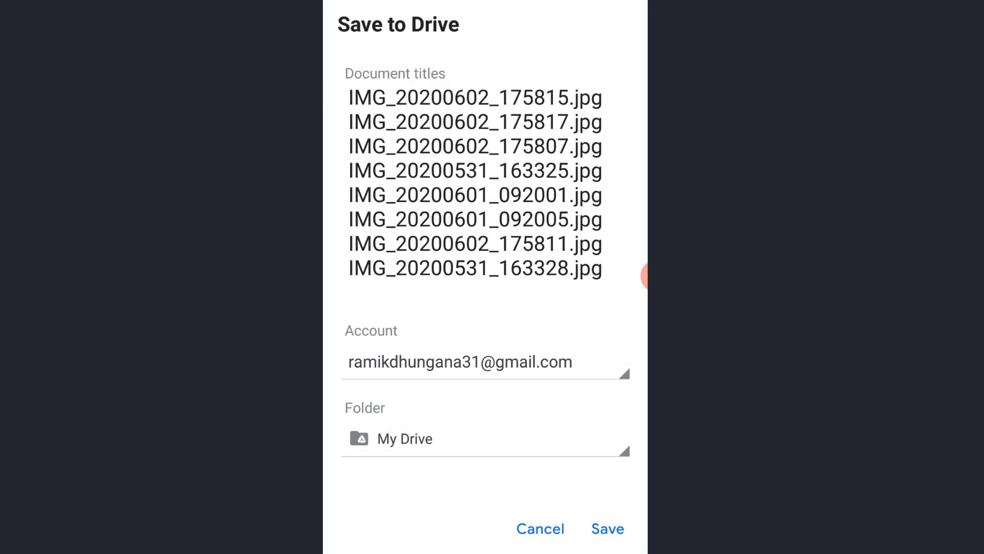
click(607, 529)
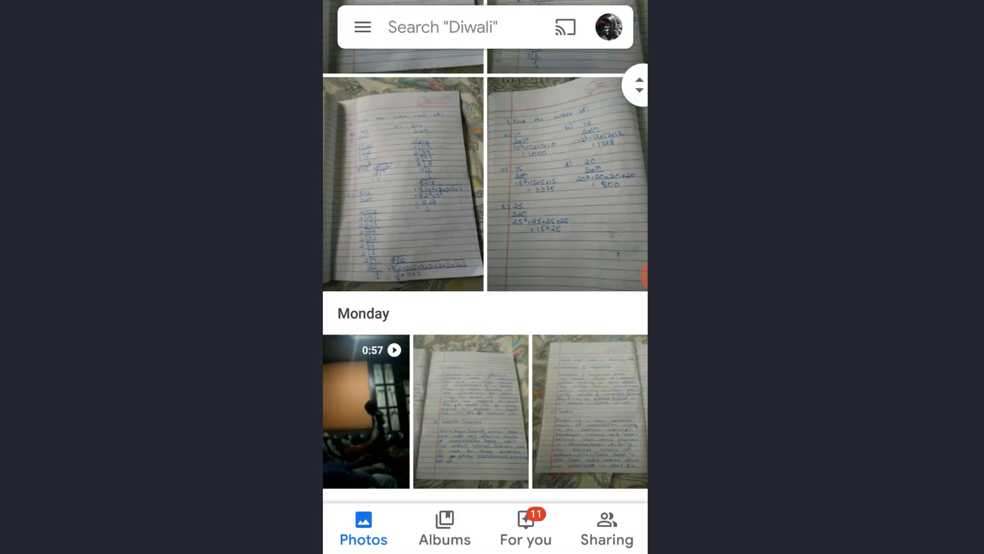
Step: Leave Photos and launch Google Drive from the app list
key(super)
scroll(485, 308, up, 5)
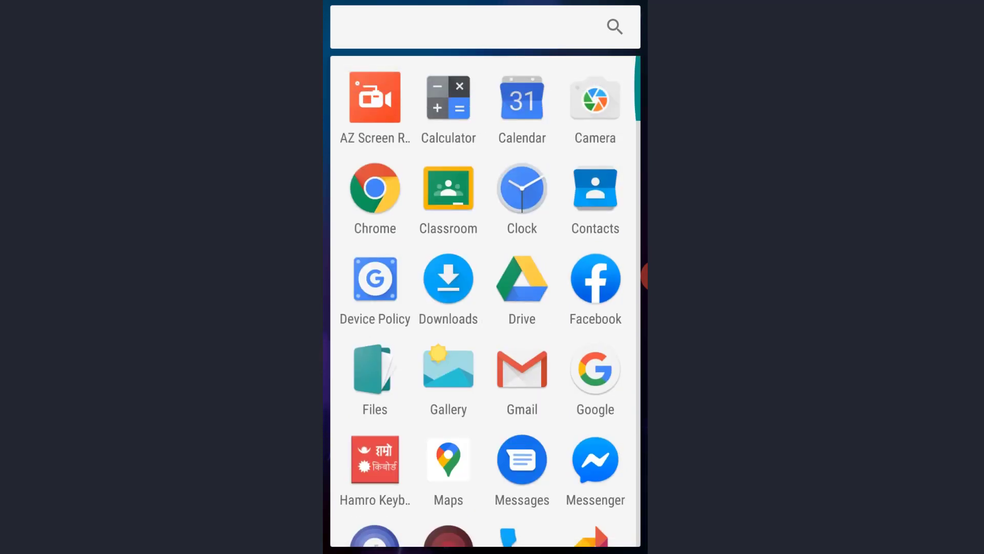
click(521, 279)
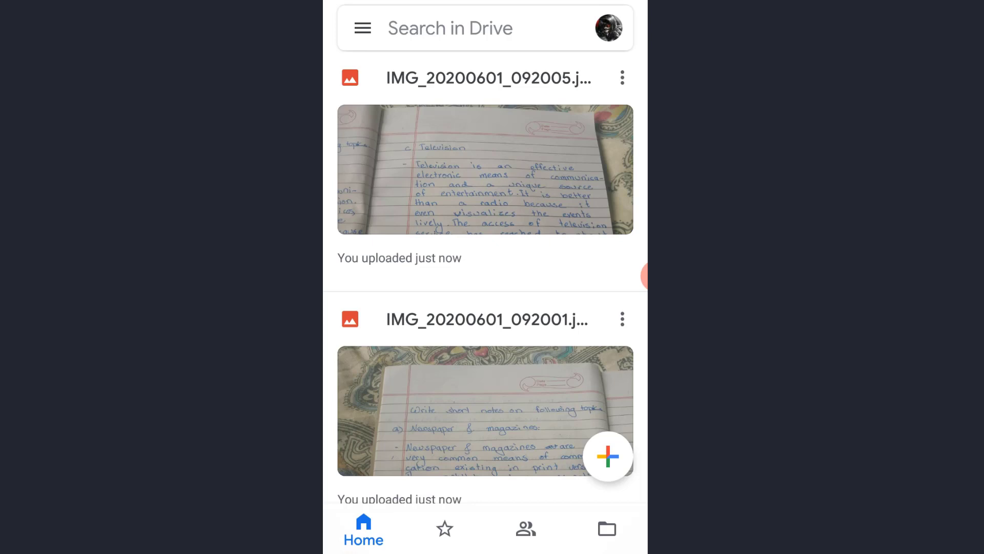
scroll(485, 276, down, 10)
scroll(486, 278, up, 5)
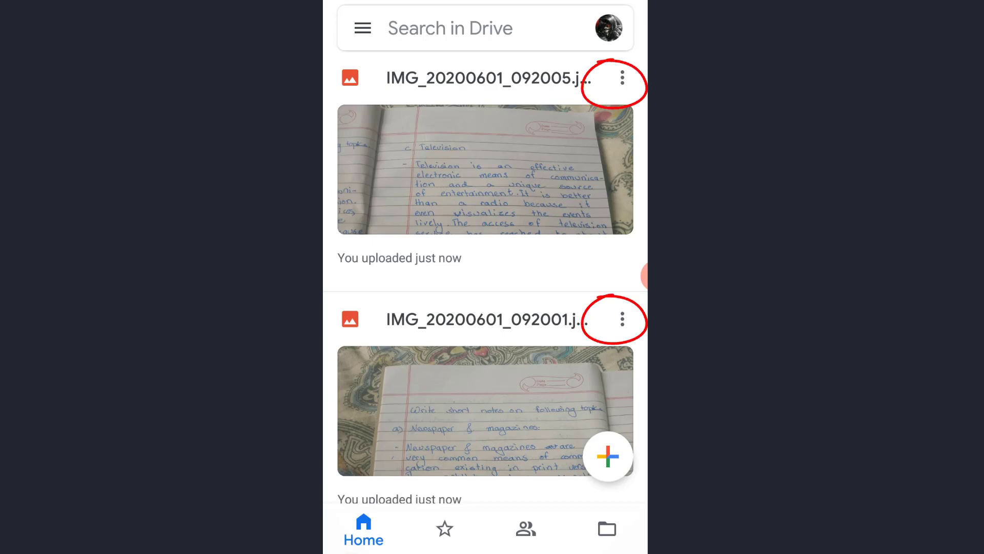
click(622, 78)
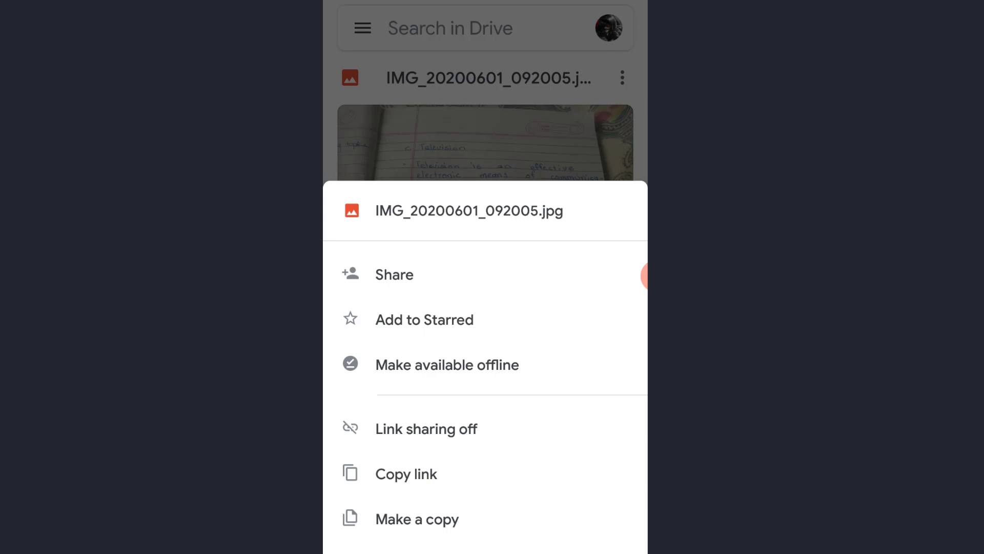
scroll(644, 277, down, 5)
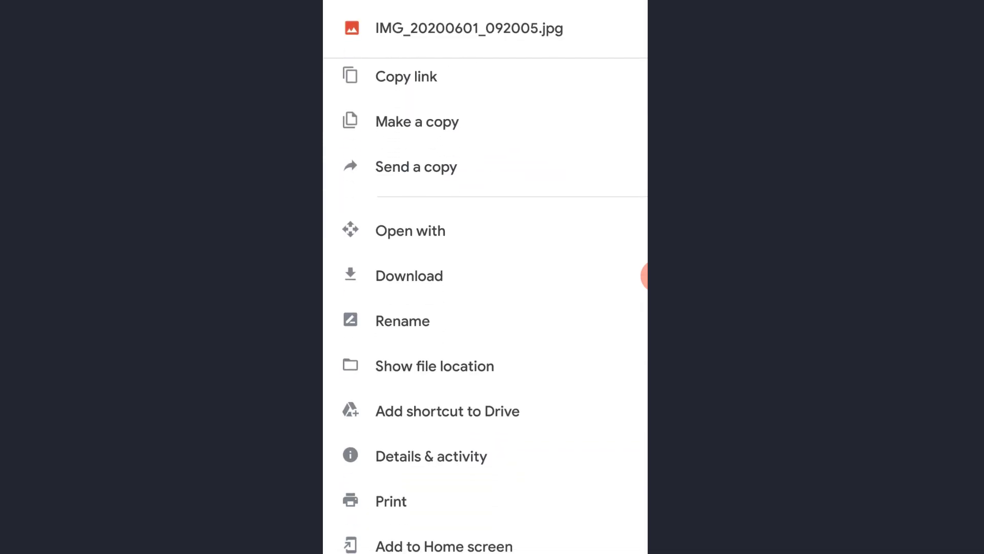
key(Escape)
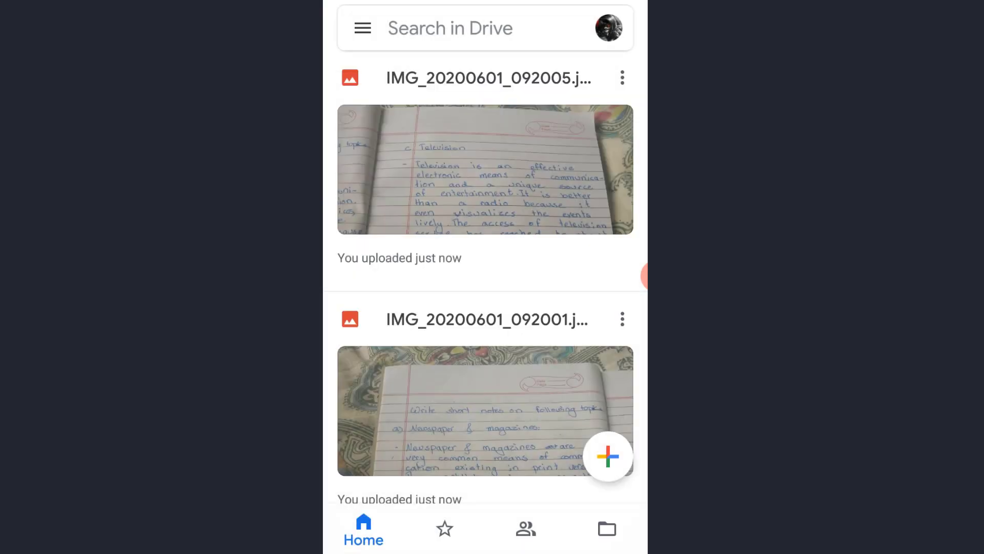
Step: Check IMG_20200601_092005.jpg's download in the notification shade, then return to the app drawer
drag(485, 1, 485, 231)
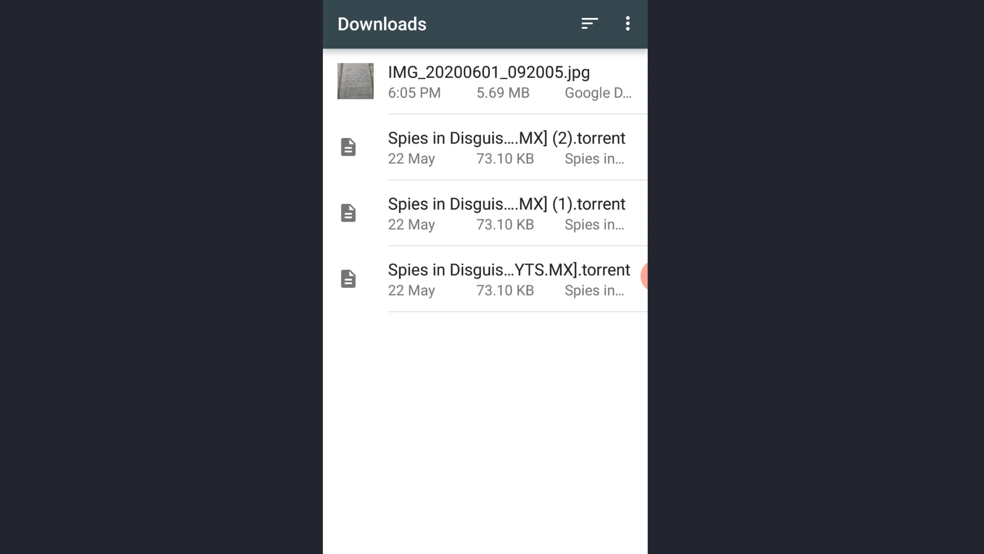
key(Escape)
key(Escape)
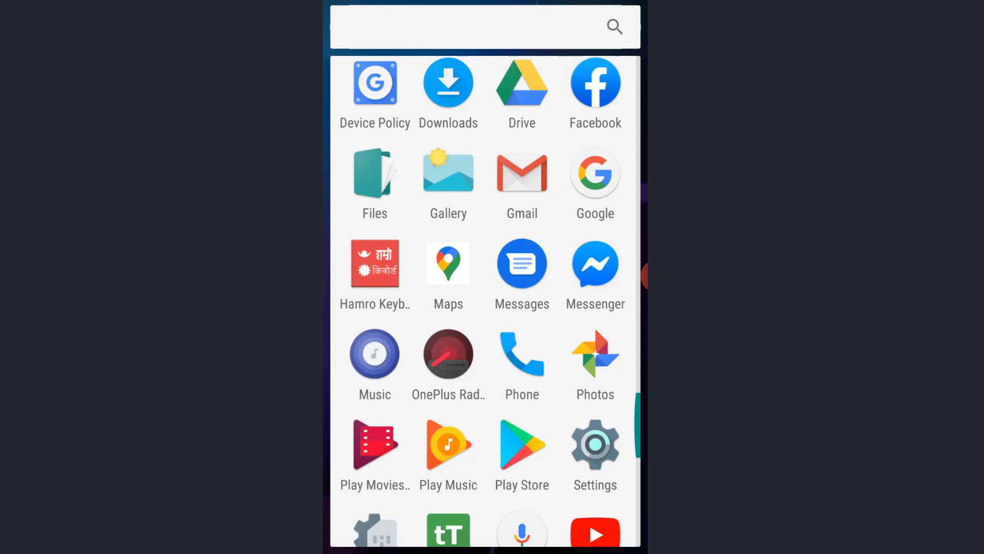
Step: Return to the home screen and reopen the app drawer to find Photos
key(Escape)
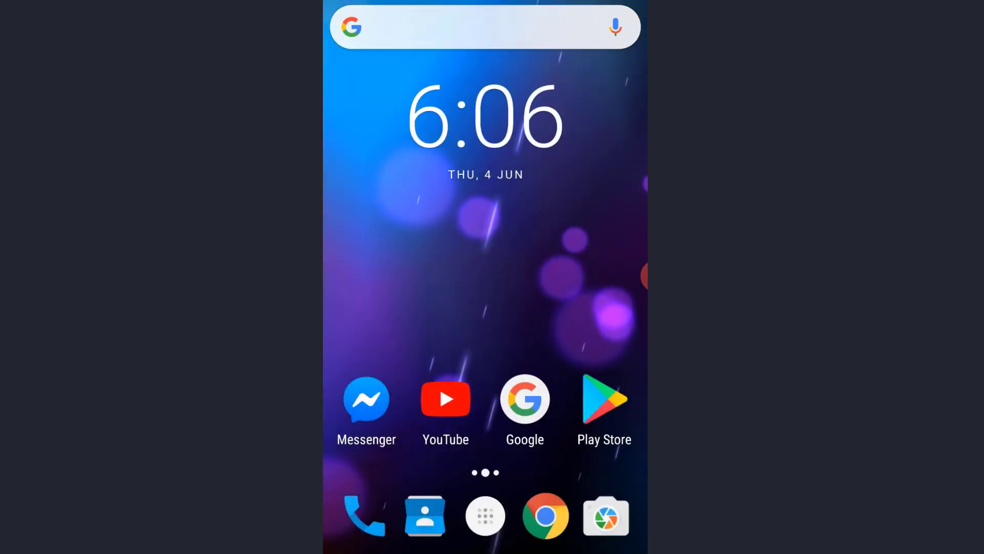
click(525, 399)
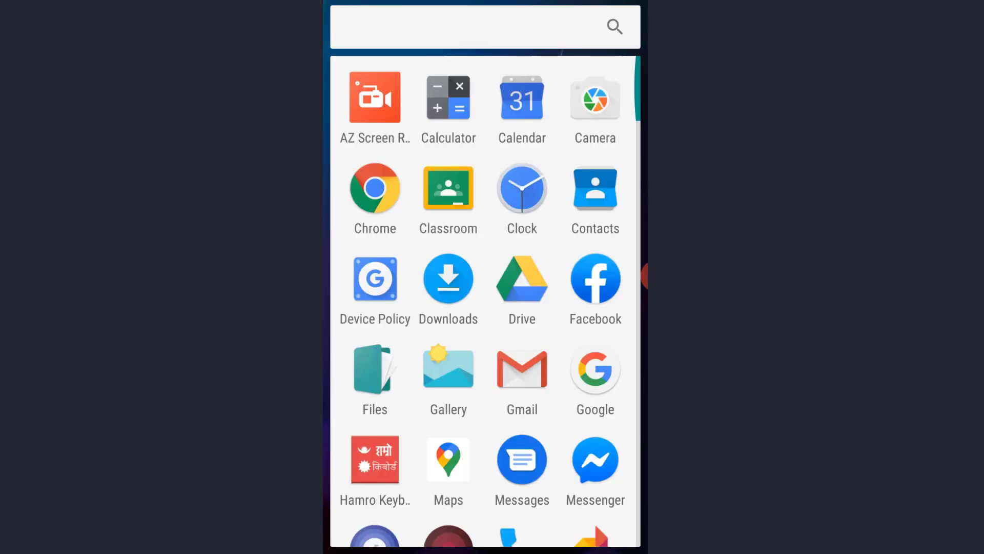
scroll(485, 300, down, 3)
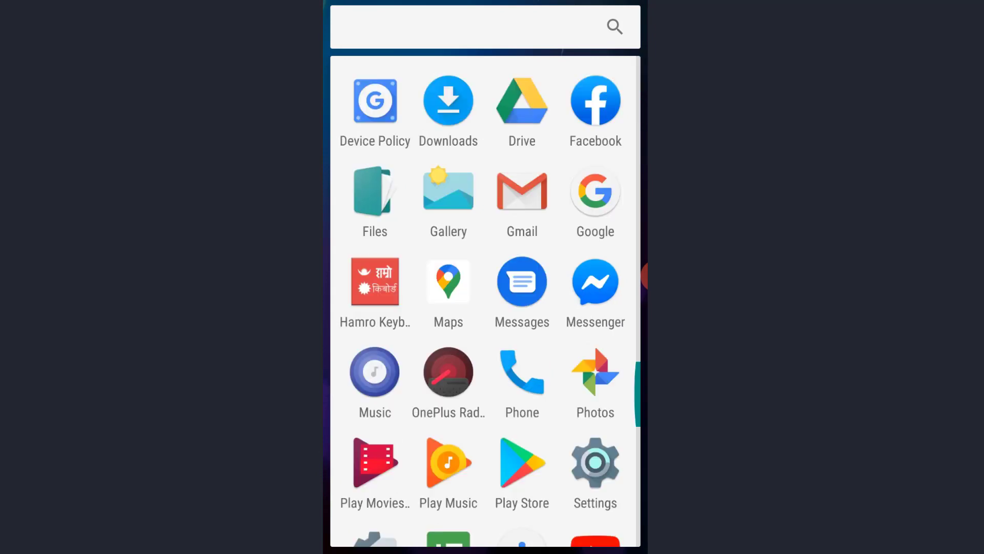
scroll(485, 300, up, 3)
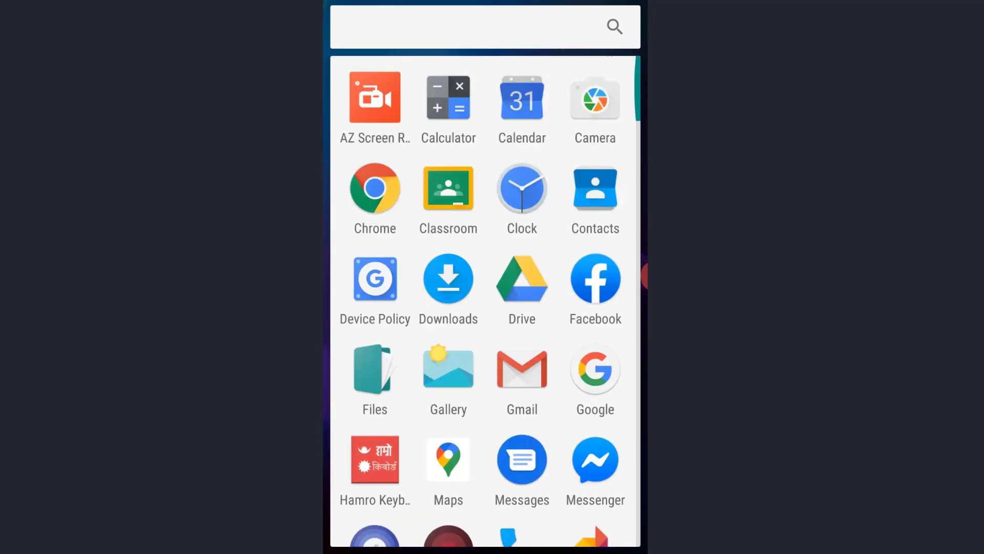